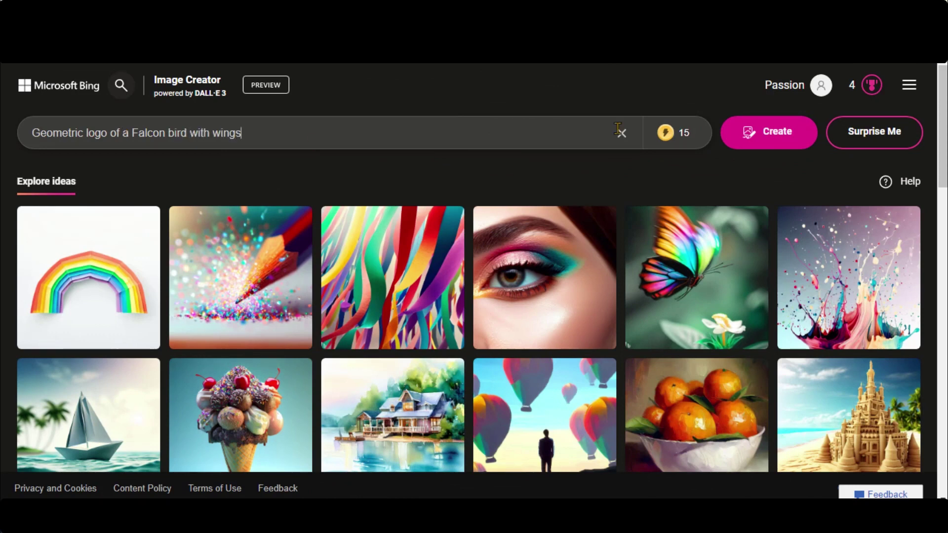
Step: Generate the geometric falcon logo images and dismiss the announcement popup
click(737, 128)
click(212, 265)
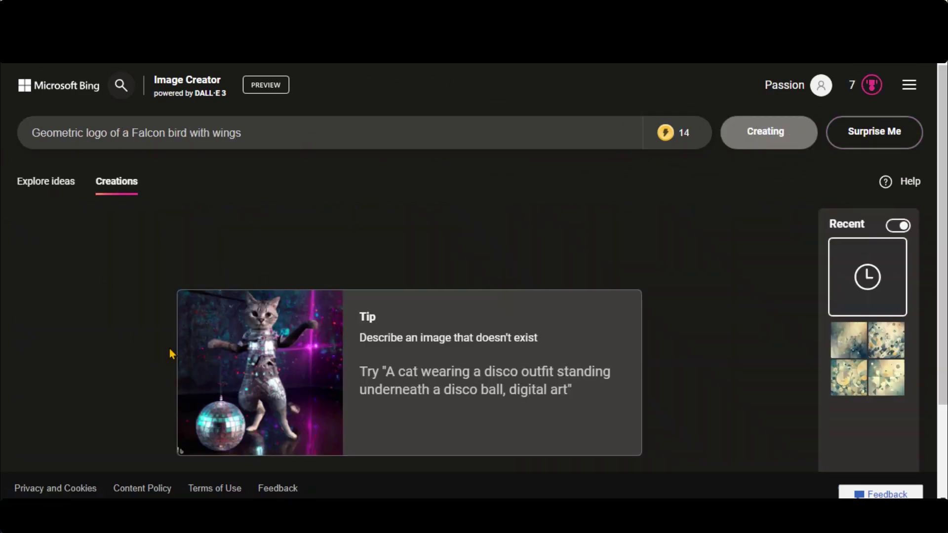
drag(476, 337, 539, 268)
triple_click(435, 302)
click(149, 230)
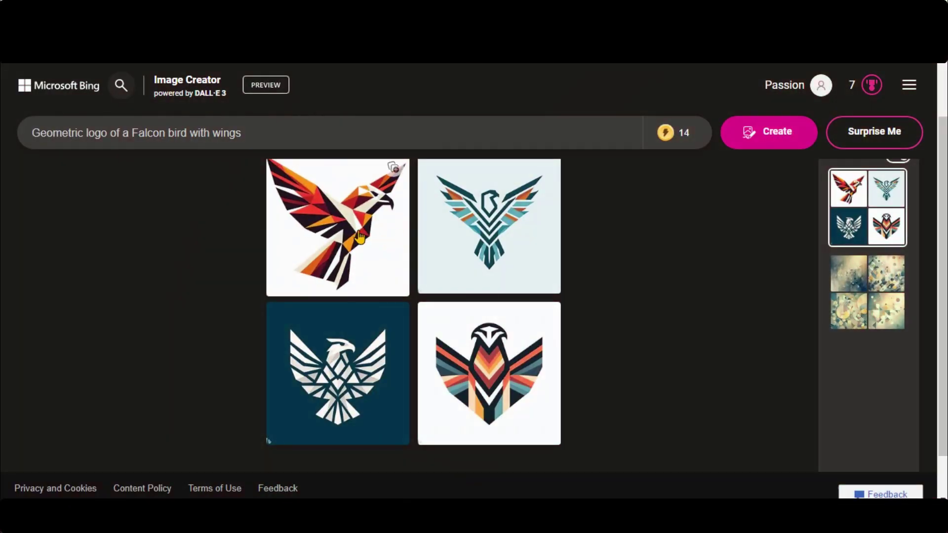
Step: View the falcon logos full-size, browsing forward and back through the results
click(336, 241)
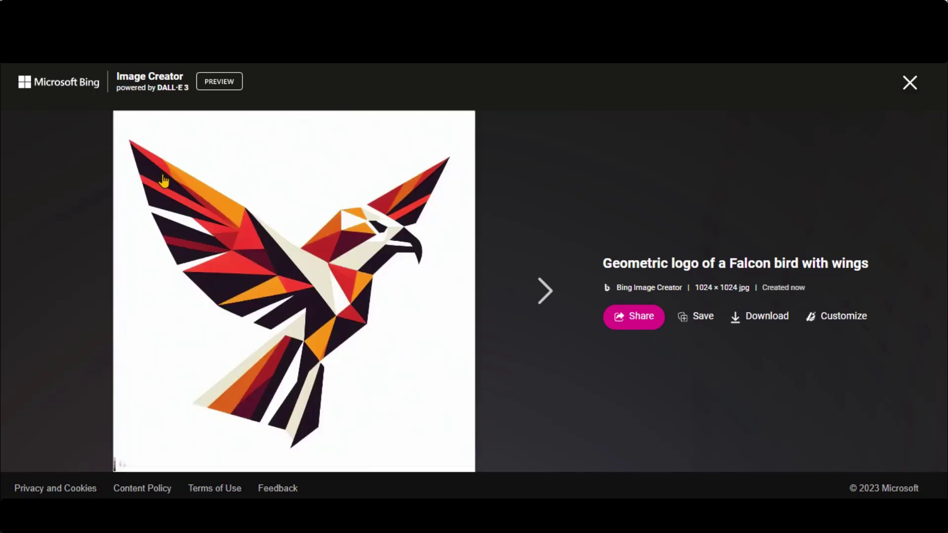
click(537, 296)
click(538, 295)
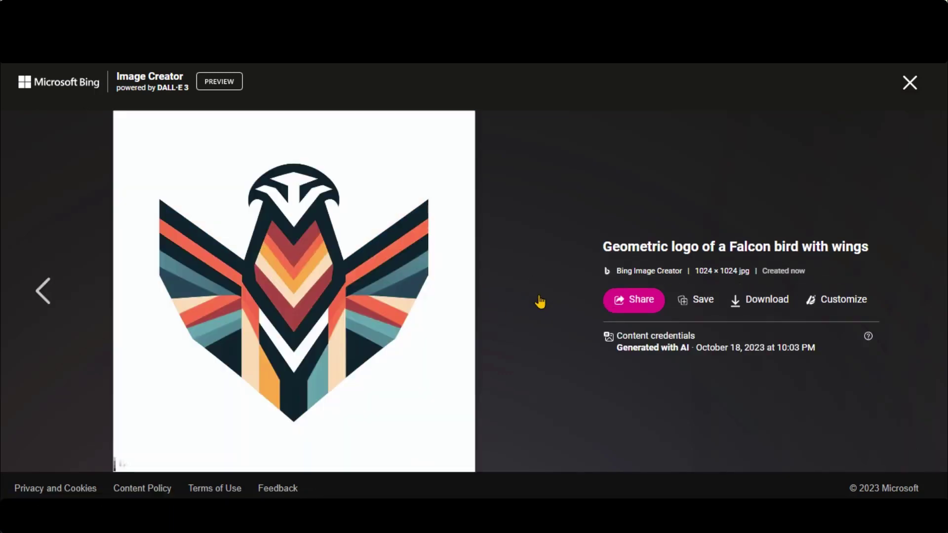
click(41, 298)
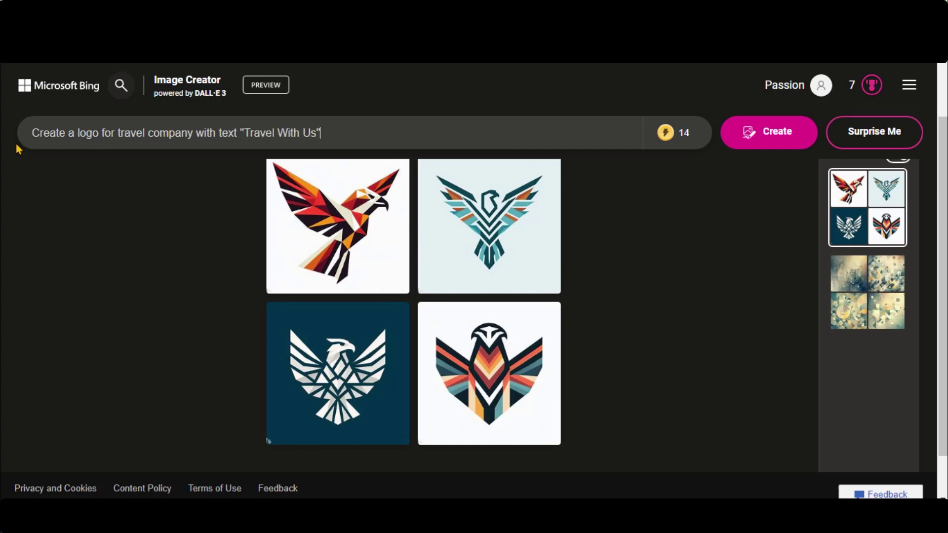
Step: Generate the 'Travel With Us' travel company logos and browse all four full-size
key(Return)
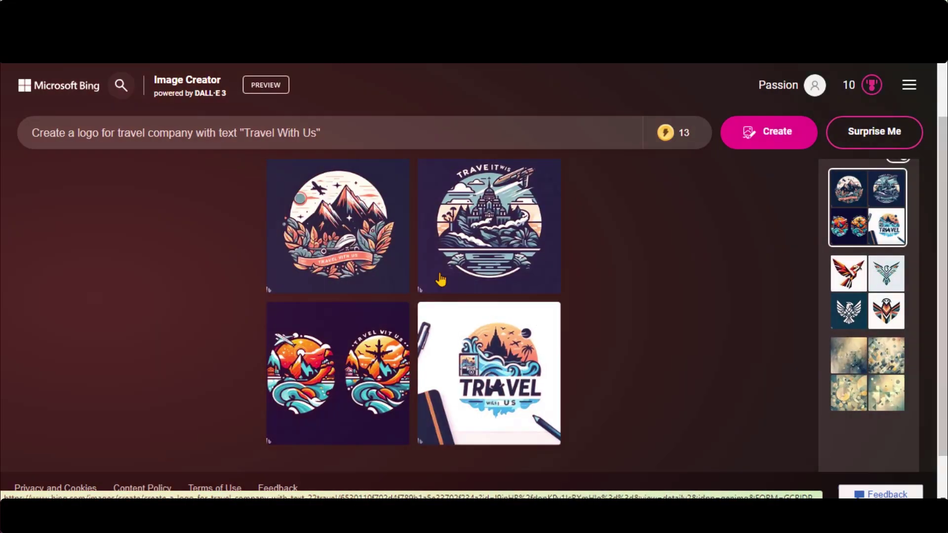
click(440, 280)
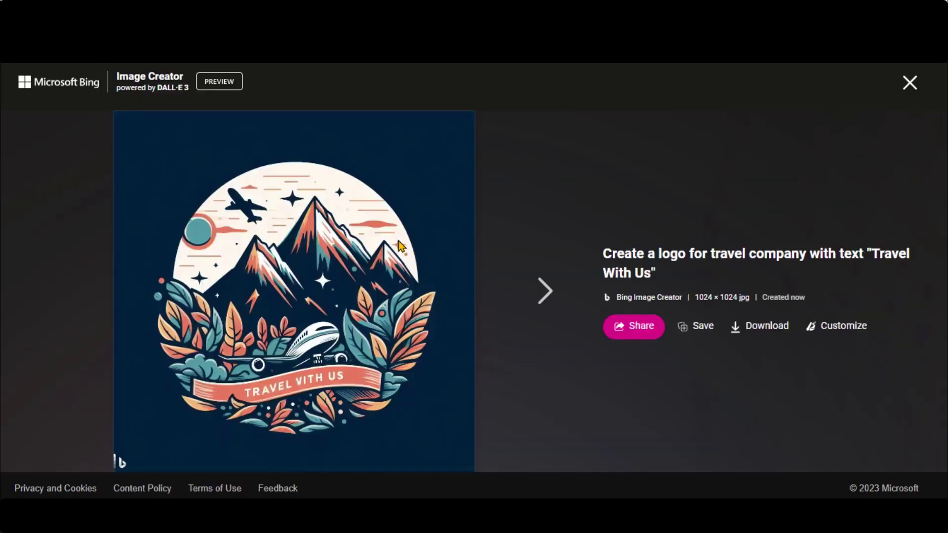
click(543, 297)
click(512, 288)
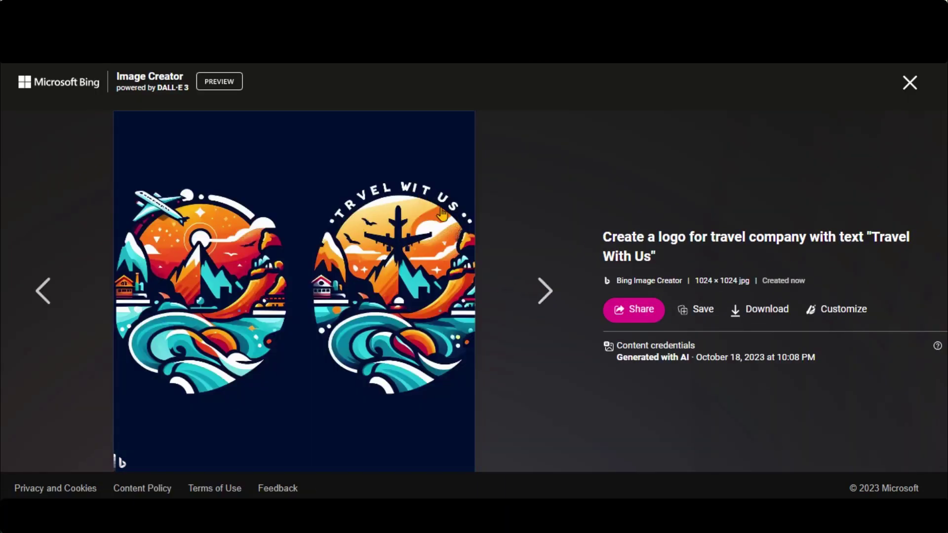
click(537, 290)
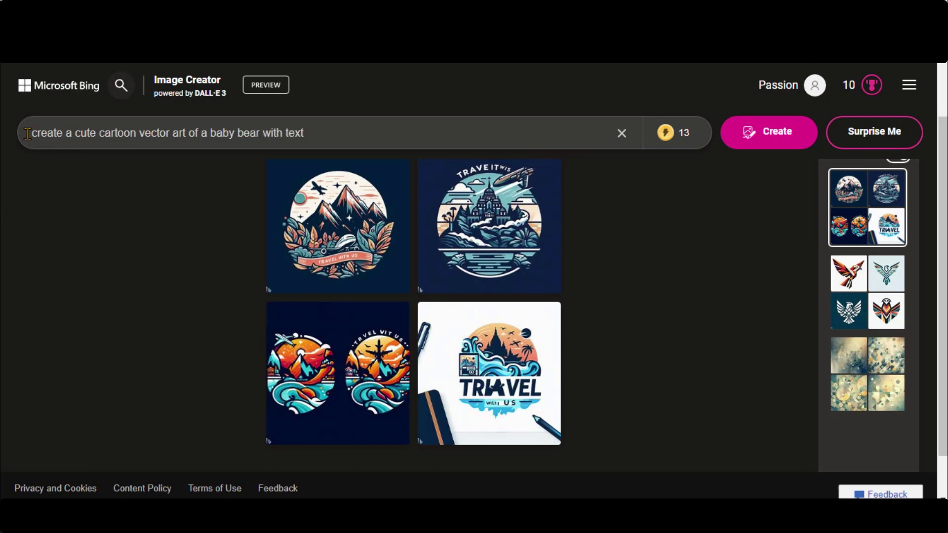
Step: Generate the baby bear 'I Love Fish' cartoon images and browse them full-size
key(Return)
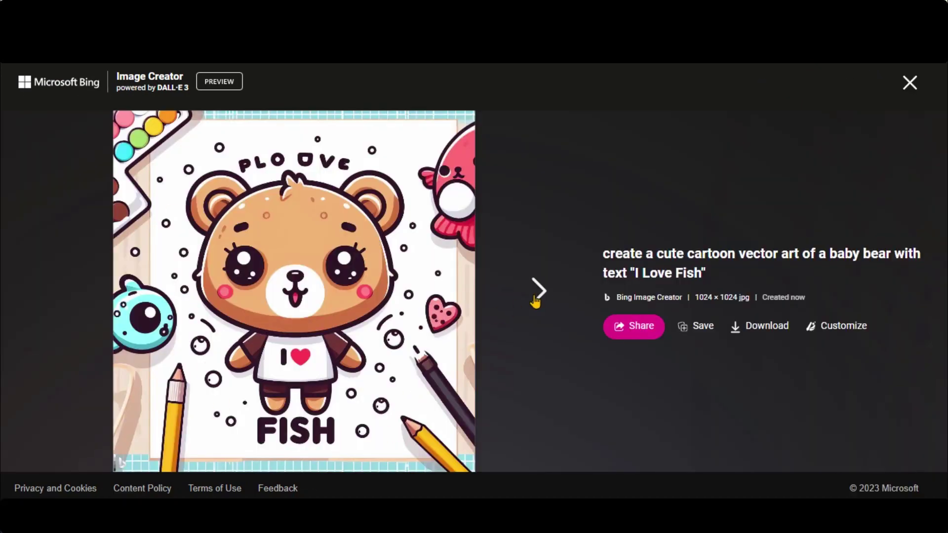
click(538, 290)
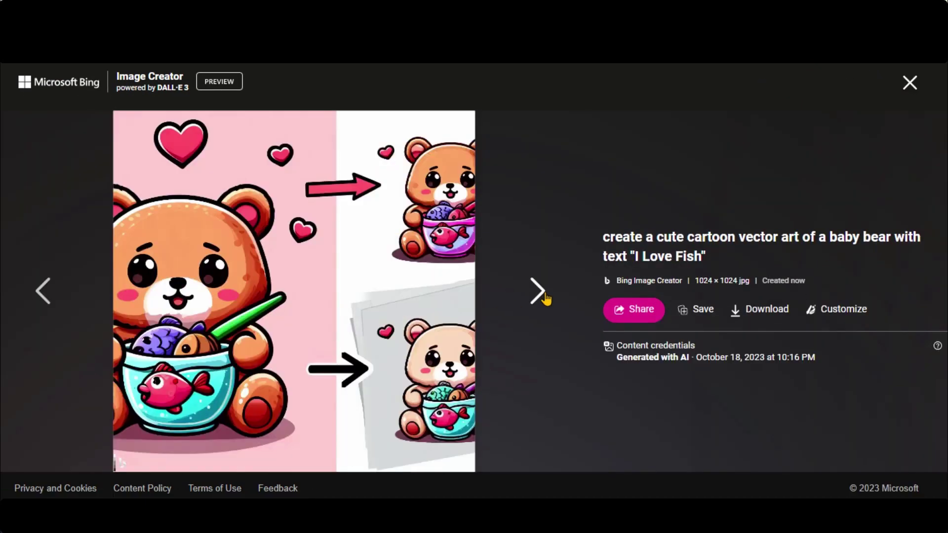
click(537, 300)
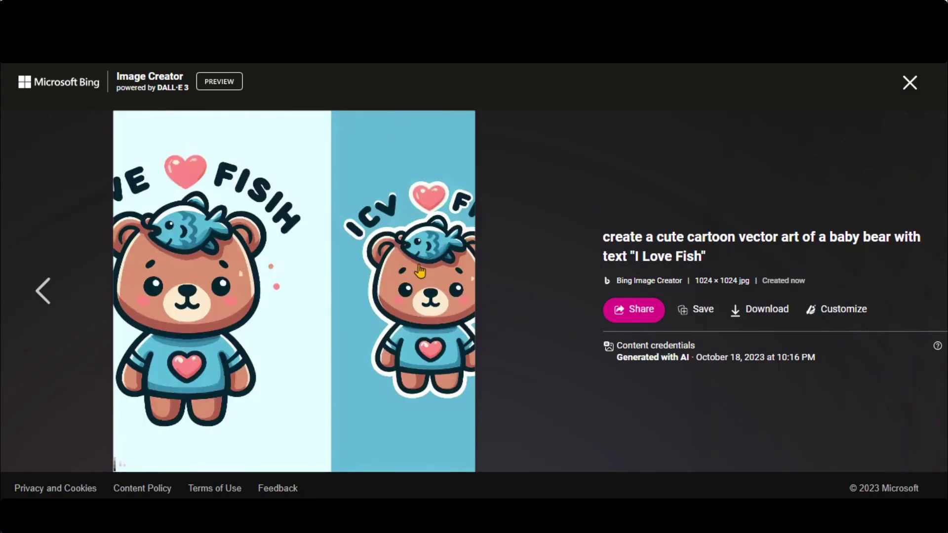
key(Escape)
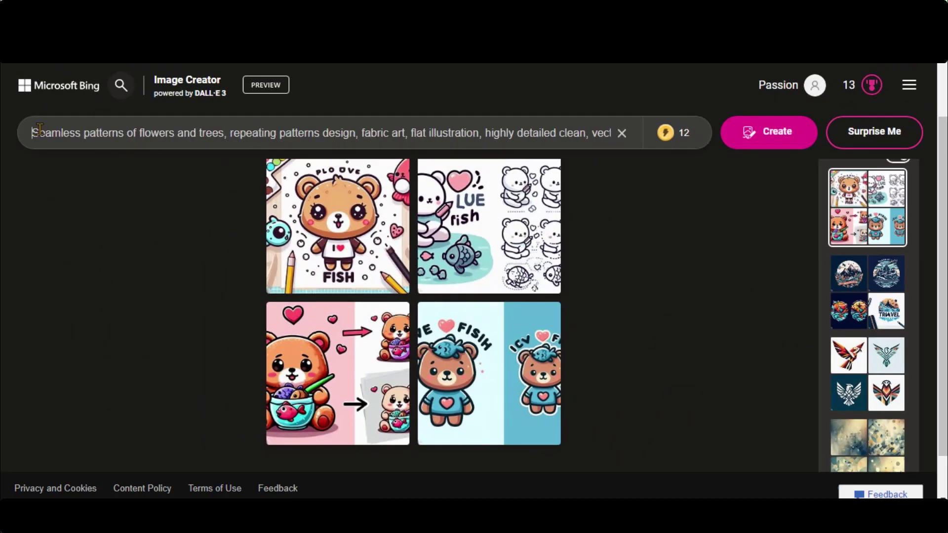
Step: Generate the seamless flower-and-tree pattern images and browse the results
drag(40, 130, 617, 130)
click(554, 128)
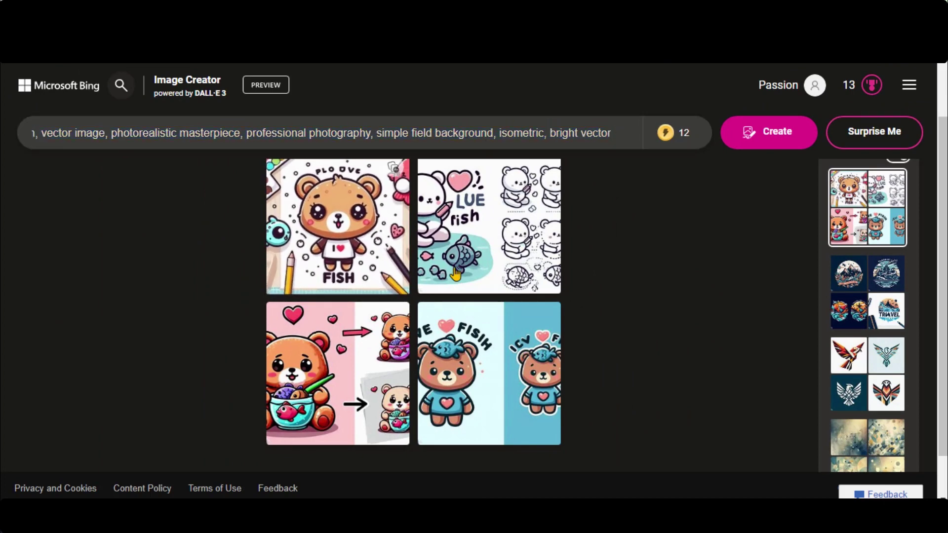
click(764, 131)
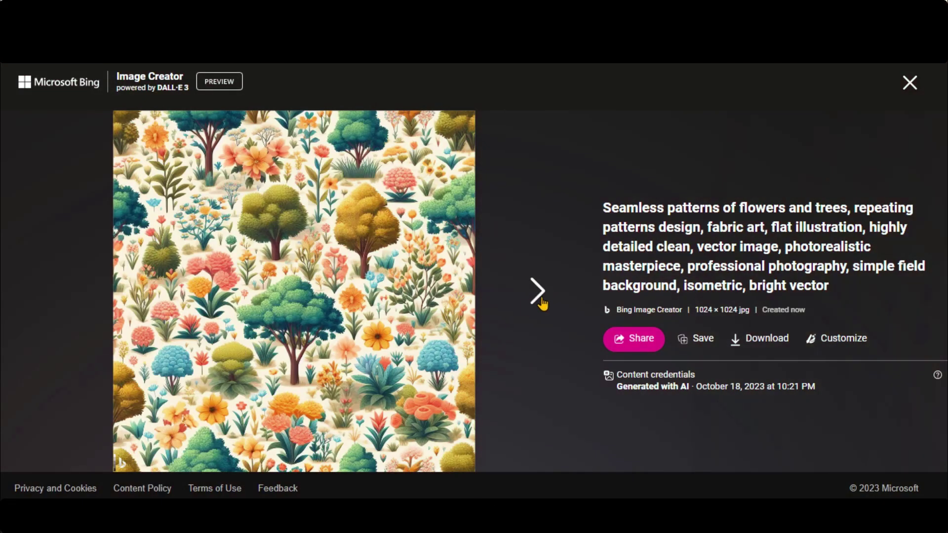
click(540, 295)
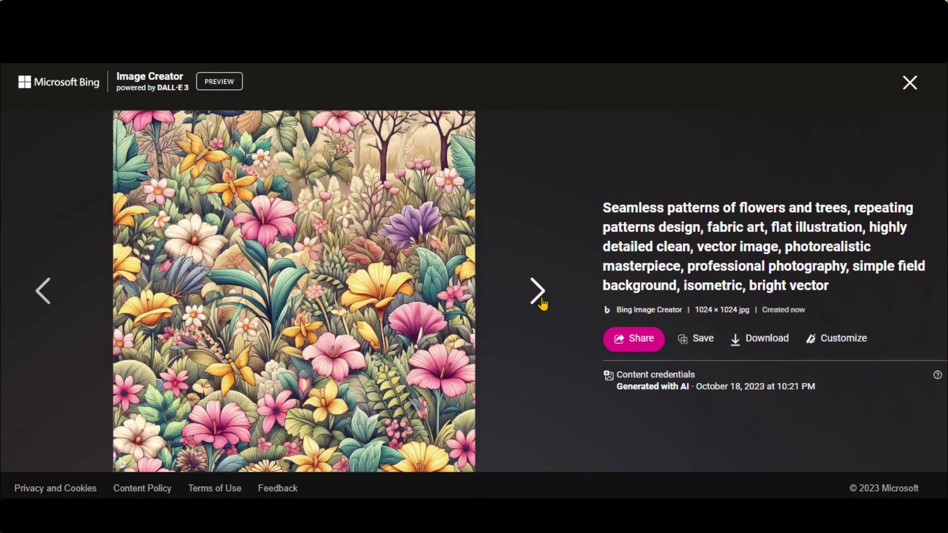
click(542, 300)
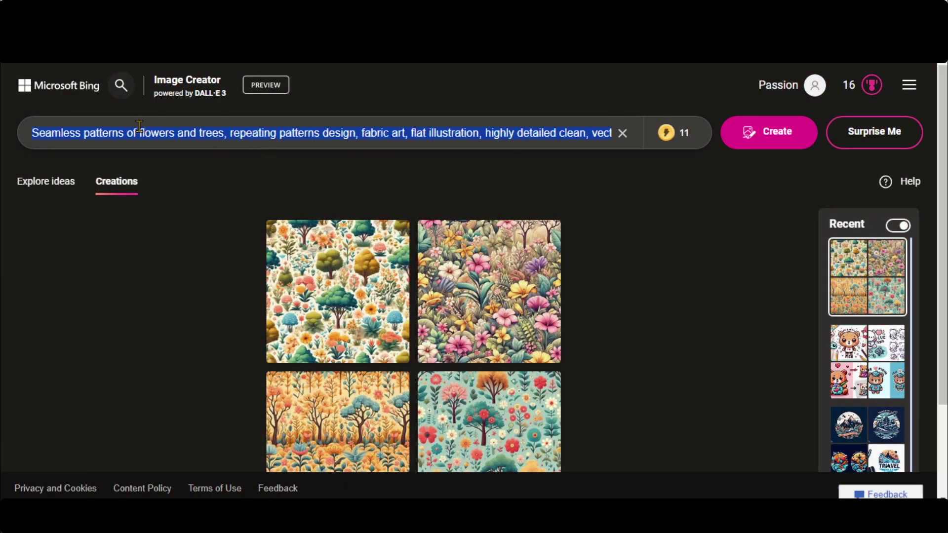
Step: Generate the astronaut-on-beach t-shirt designs from the pasted prompt and view the results
text(very details astronaut ,lost in beach background, Tshirt design, streetwear design, pro vector, sticker, bright colors)
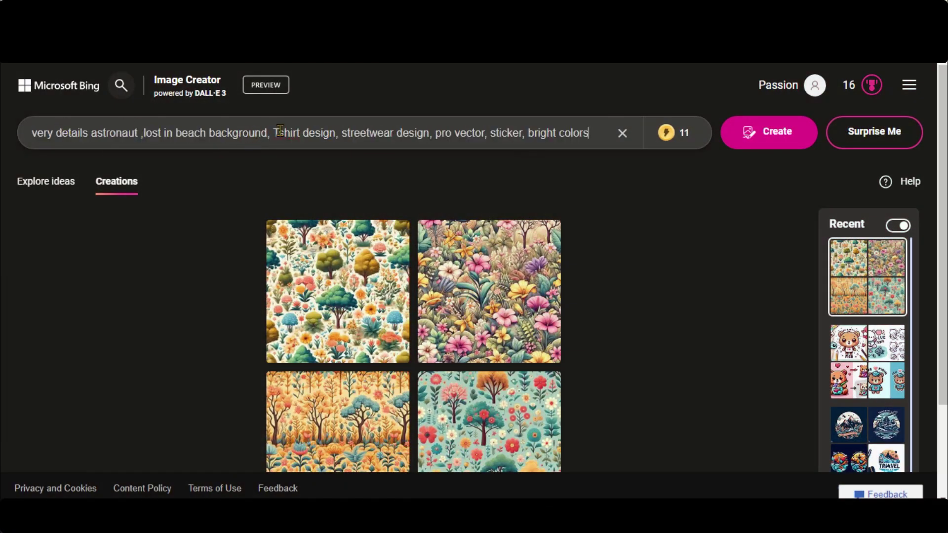
text(-)
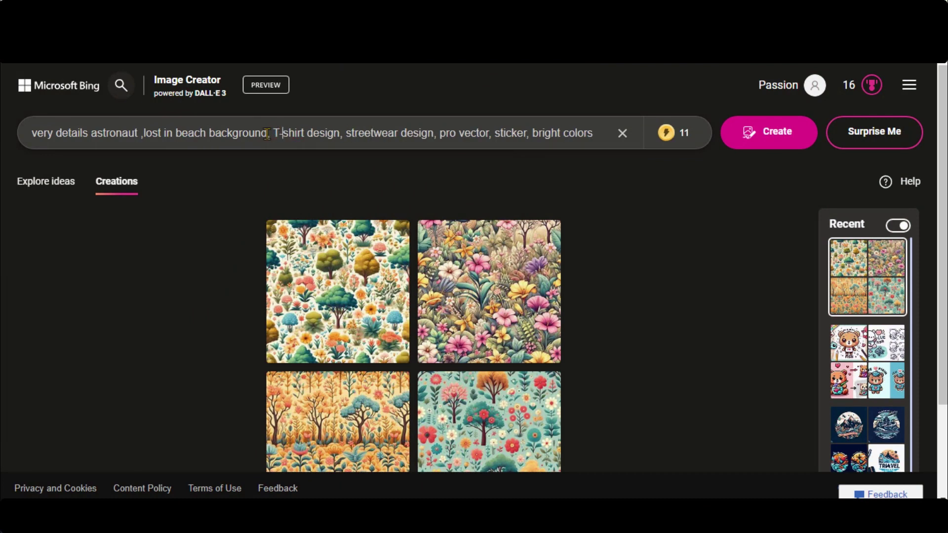
drag(268, 134, 369, 135)
click(369, 135)
key(Return)
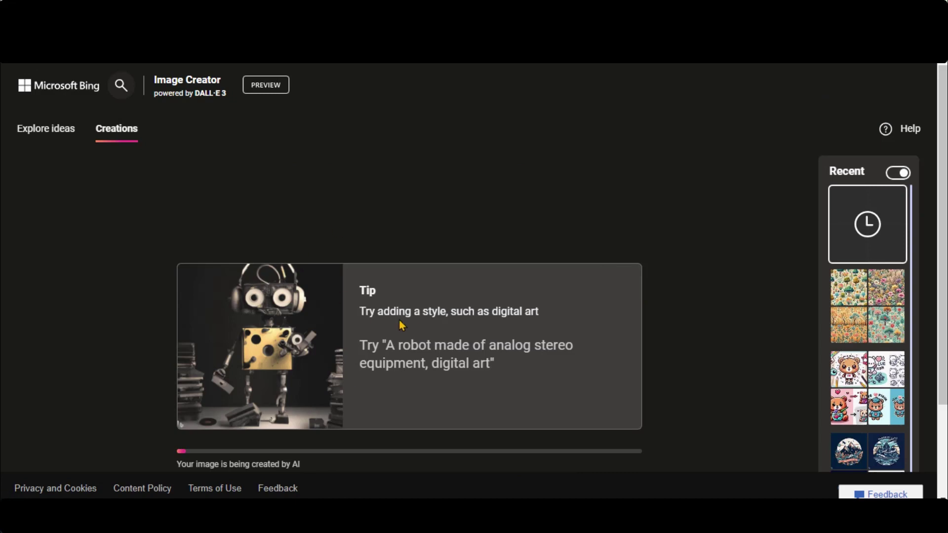
drag(361, 313, 529, 314)
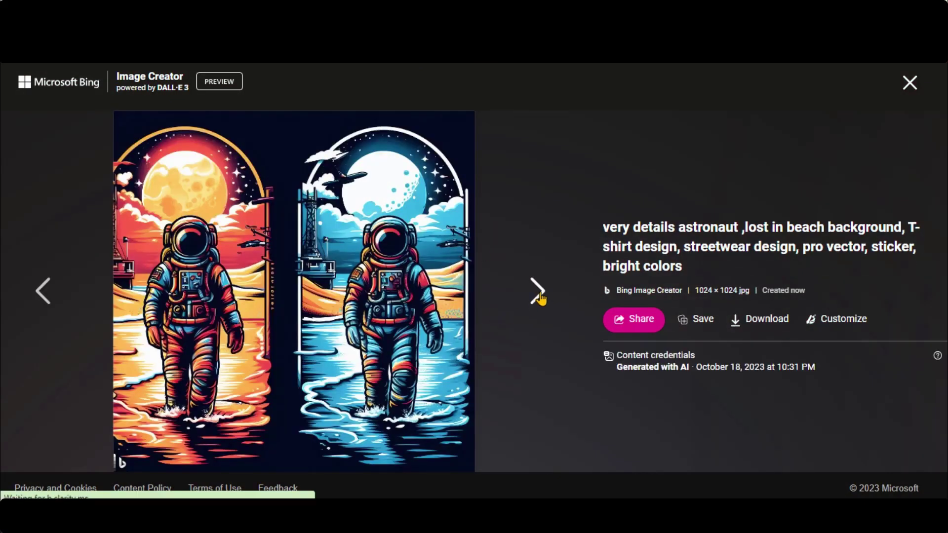
click(538, 292)
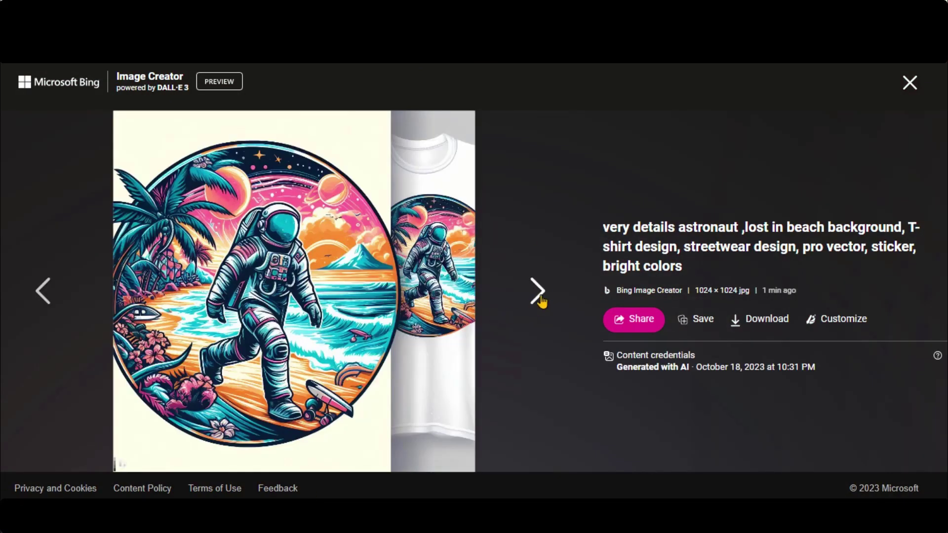
click(515, 288)
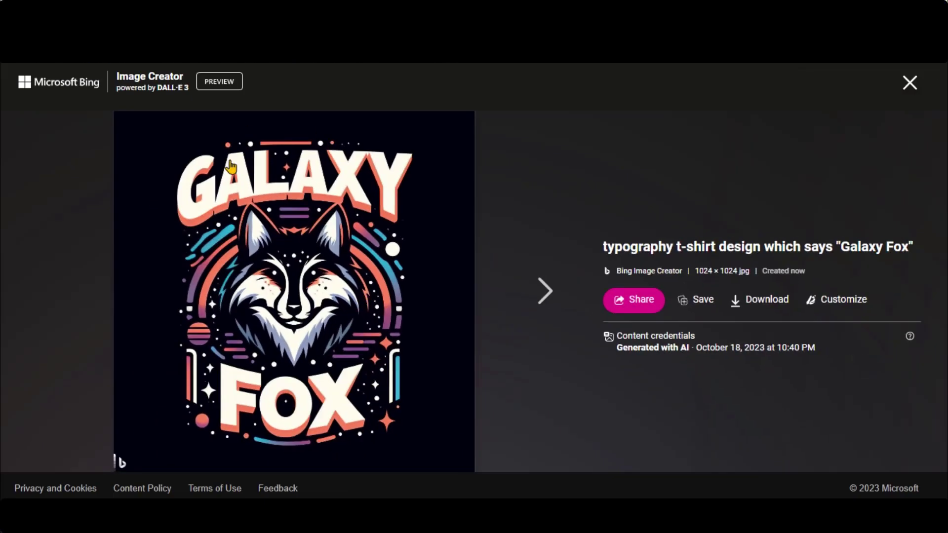
Step: Browse through the Galaxy Fox t-shirt design variations full-size
click(545, 296)
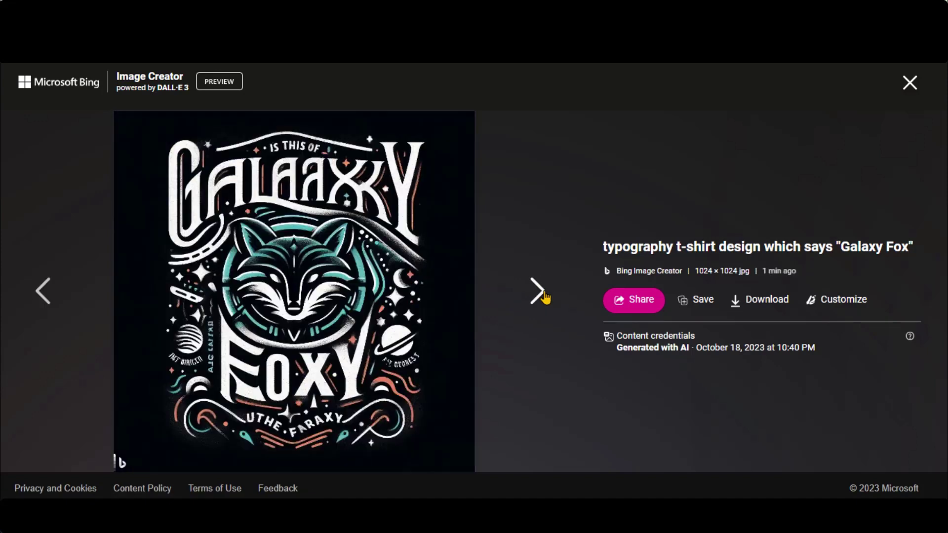
click(545, 296)
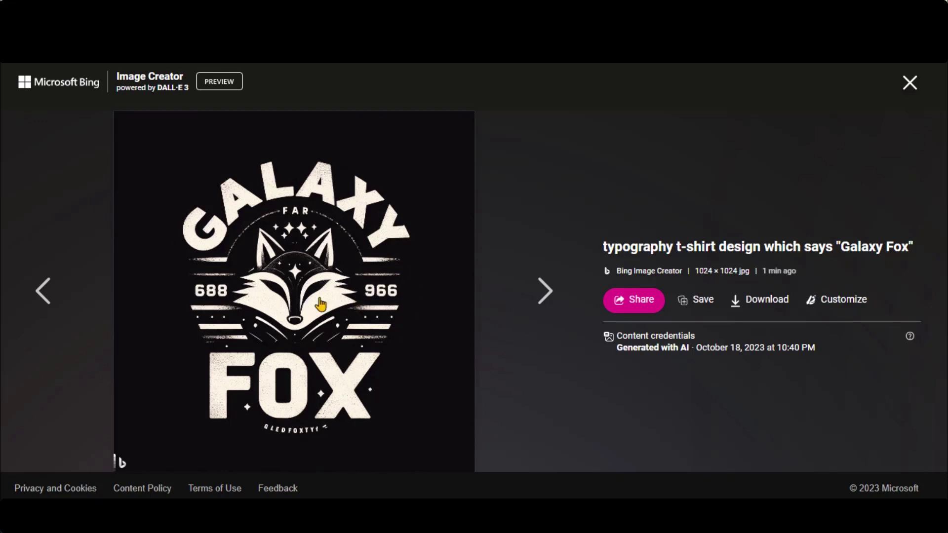
click(546, 296)
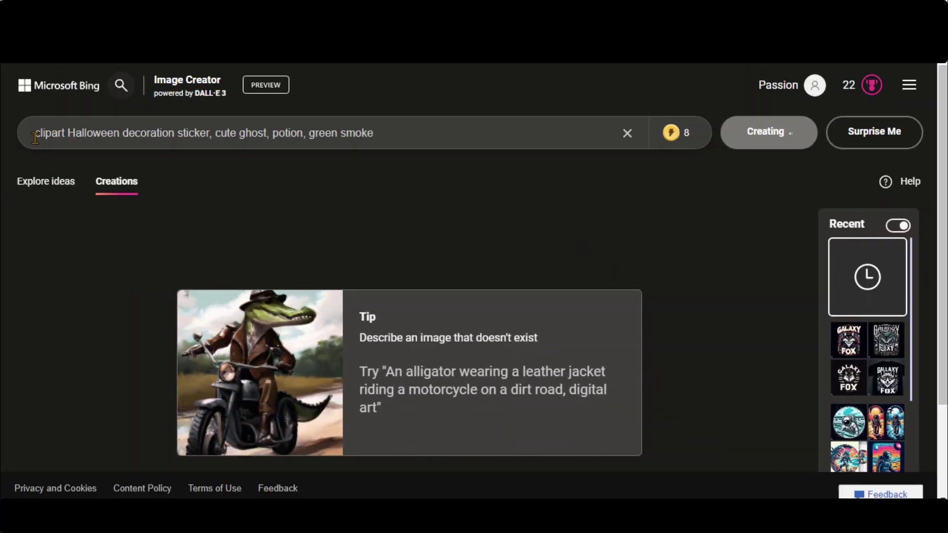
Step: View the Halloween sticker results, then submit the farm coloring page prompt, which gets blocked
drag(34, 134, 365, 136)
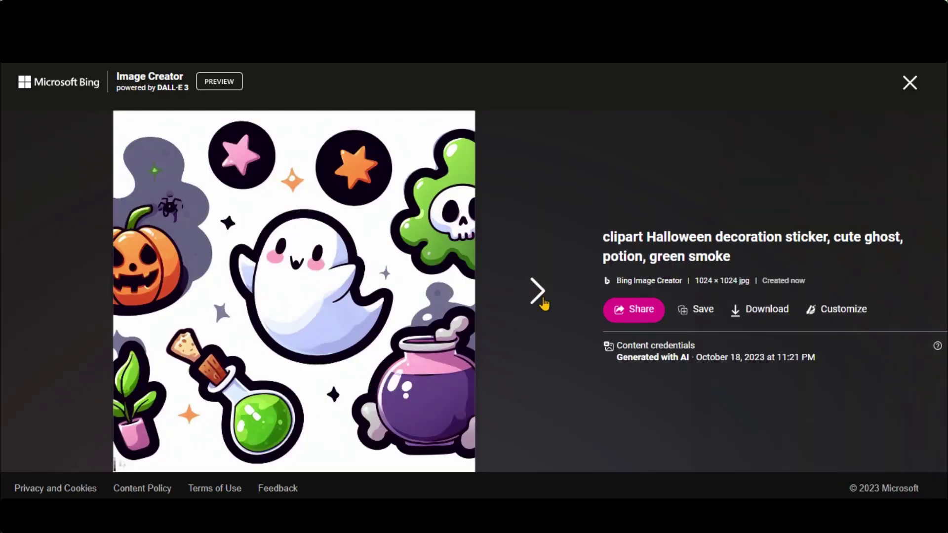
click(542, 304)
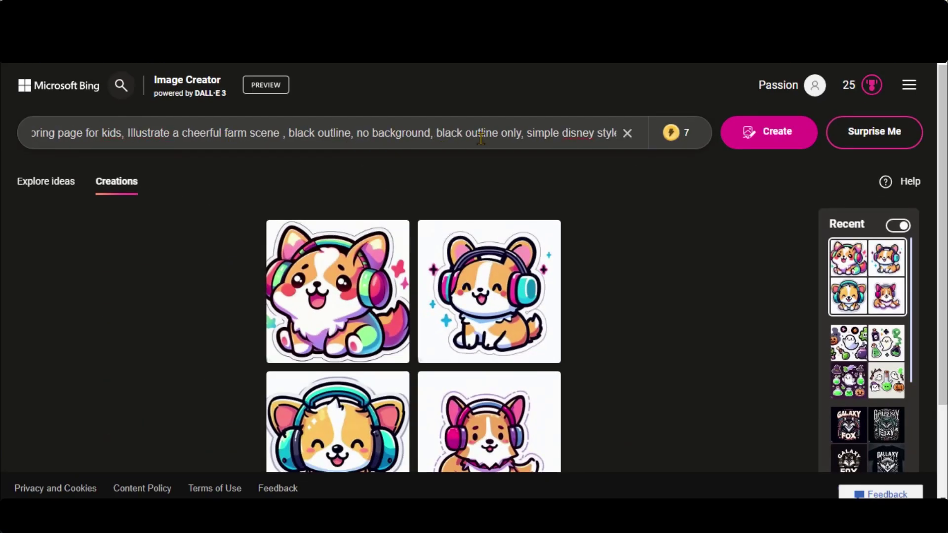
click(751, 137)
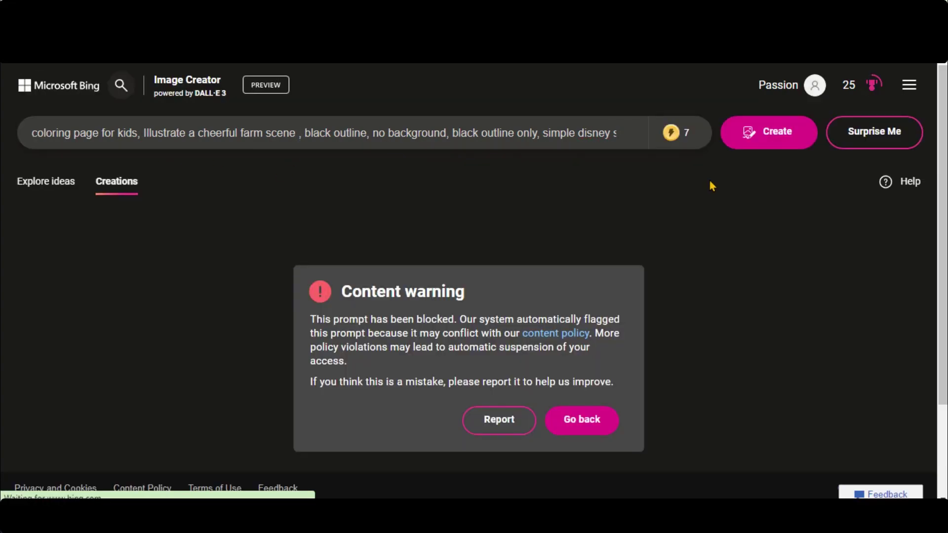
Step: Generate kids' space coloring pages from the pasted prompt, browse them and return to the grid
key(ctrl+a)
text(create a coloring page for kids about space)
click(754, 141)
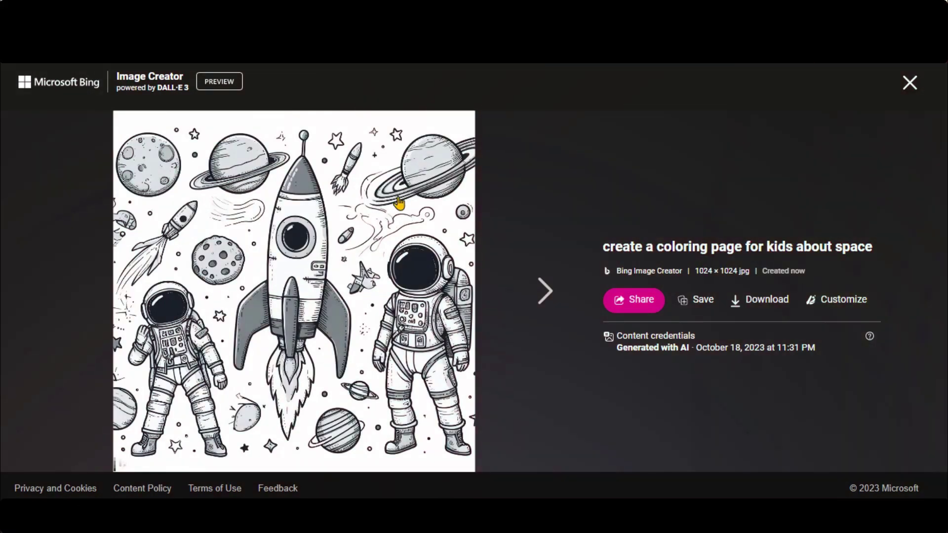
click(549, 292)
click(548, 292)
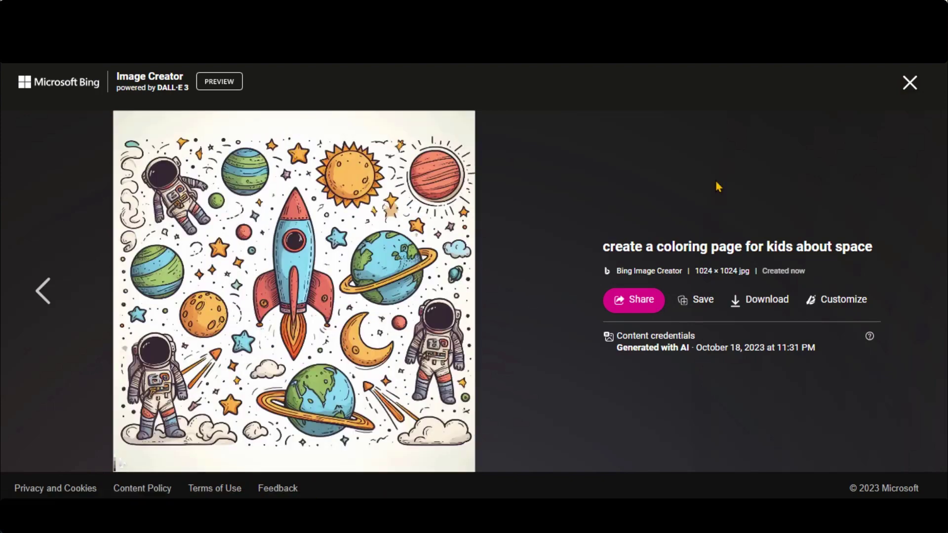
click(911, 84)
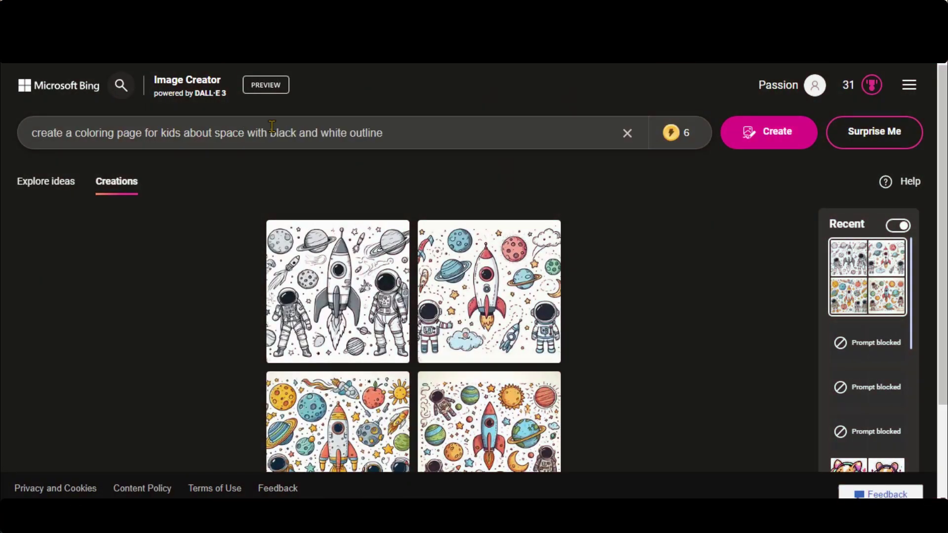
text(s)
Step: Generate space coloring pages with black and white outlines and browse the results
click(745, 134)
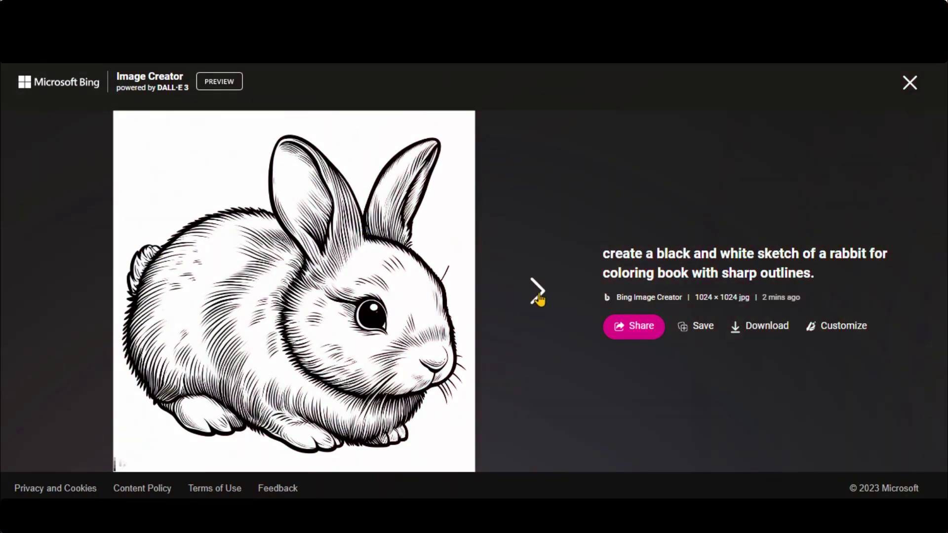
click(539, 295)
click(538, 294)
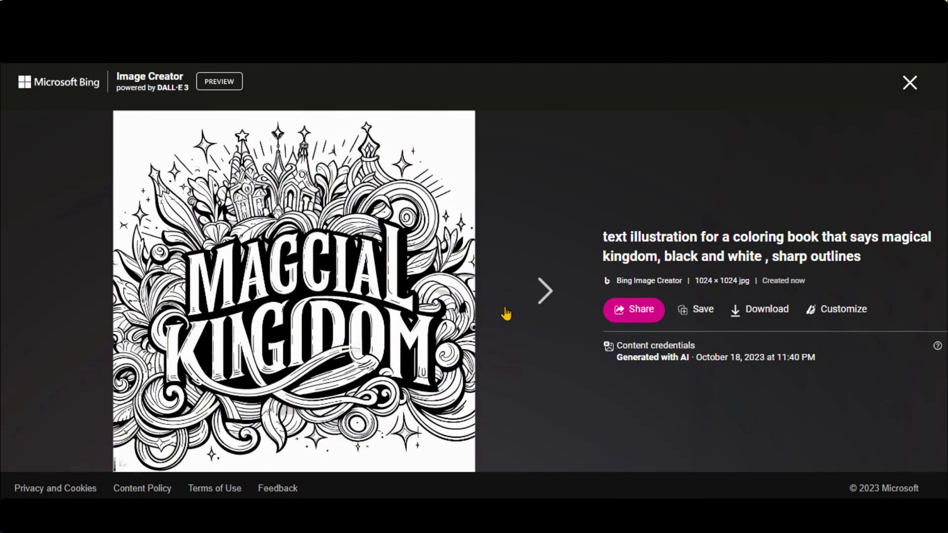
Step: Browse the Magical Kingdom text art images and open the 3D floral tumbler wrap result
click(539, 295)
click(541, 297)
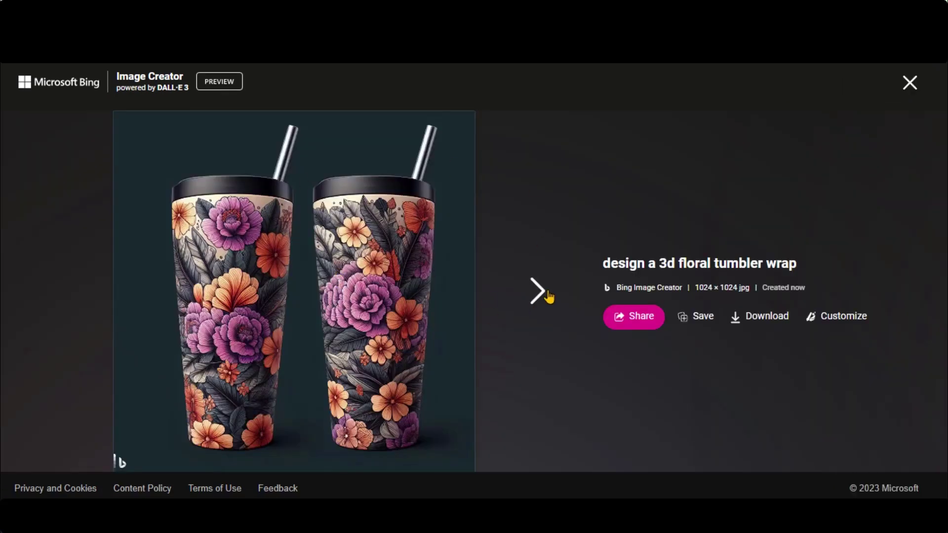
click(540, 293)
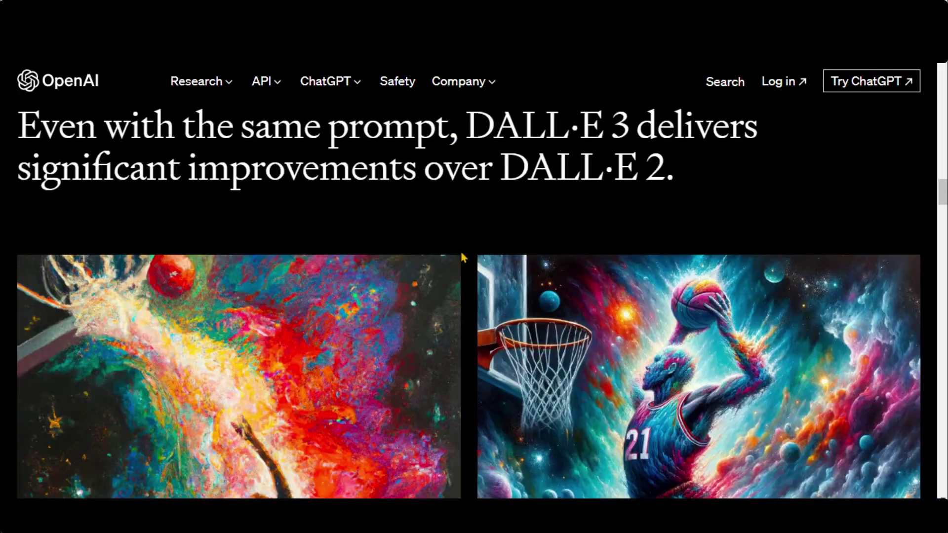
scroll(460, 253, down, 3)
scroll(460, 252, down, 3)
scroll(474, 289, down, 5)
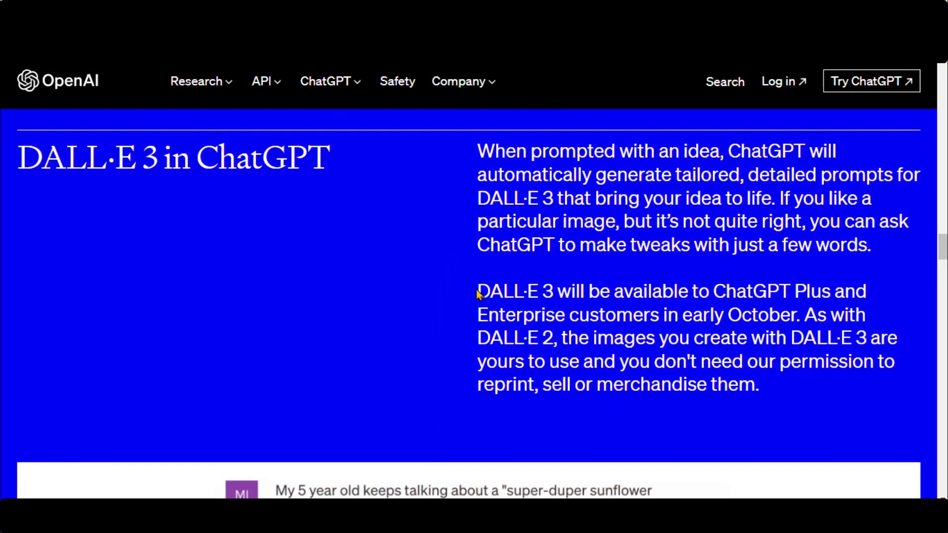
Step: Highlight the DALL·E 3 availability sentence and the paragraph on owning and selling created images
drag(478, 285, 688, 292)
drag(874, 307, 883, 315)
click(714, 335)
mouse_move(561, 337)
mouse_down()
mouse_move(867, 338)
mouse_move(760, 386)
mouse_up()
drag(655, 361, 880, 364)
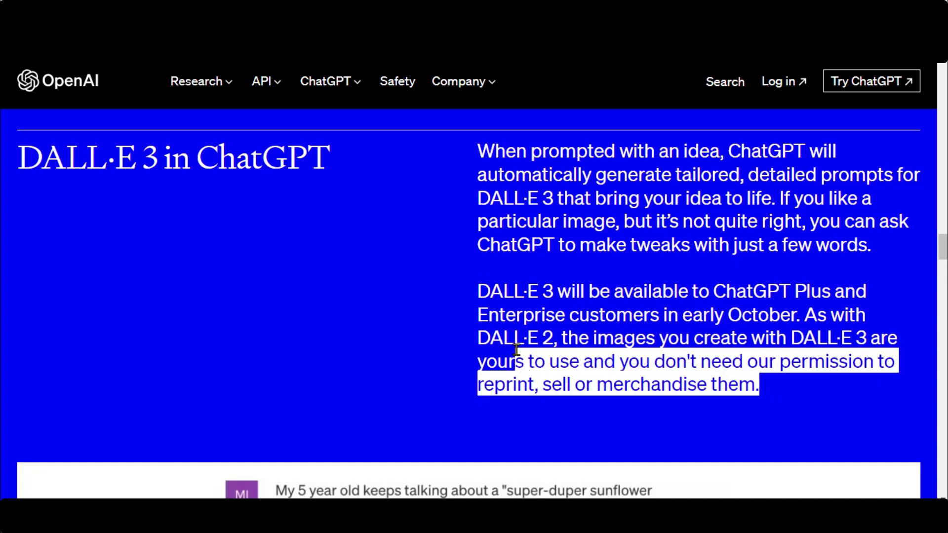